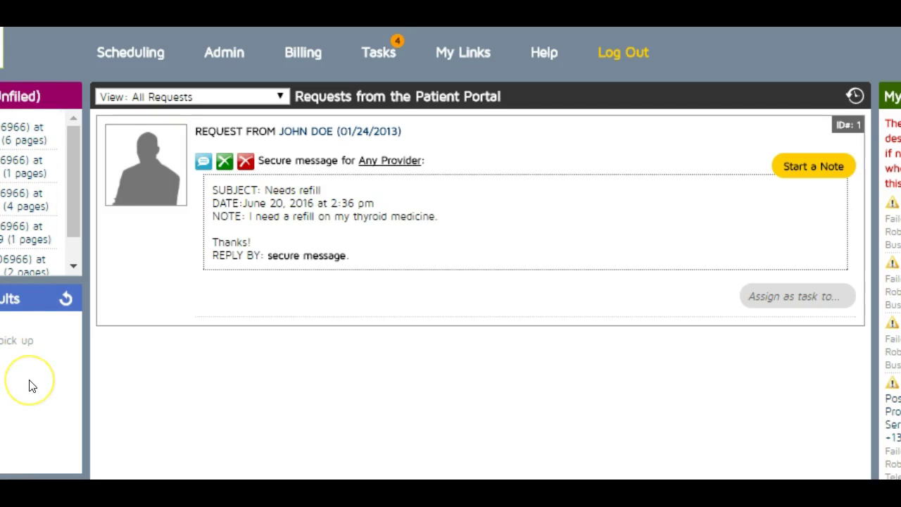
- Review the available scheduling, administration, billing, task and link options, including the Manage entries and patient portal onboarding tool
mouse_move(92, 50)
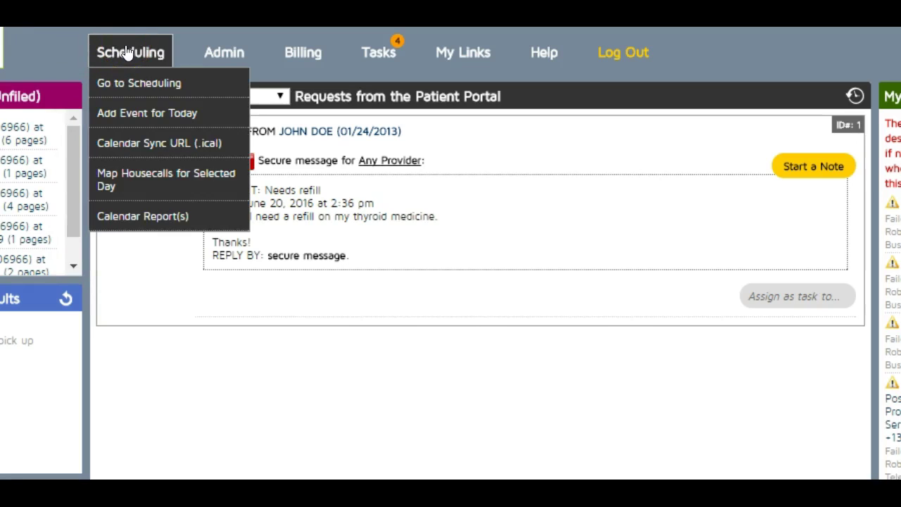
mouse_move(214, 54)
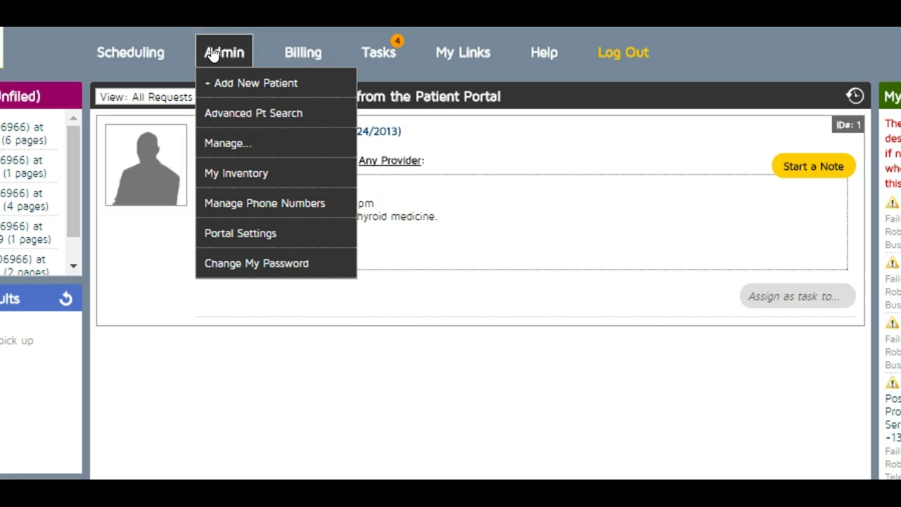
click(235, 144)
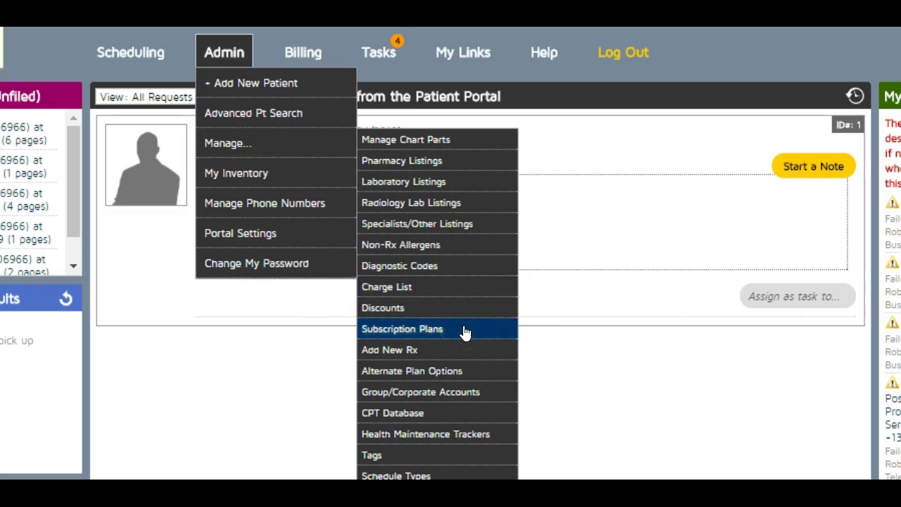
drag(464, 333, 459, 368)
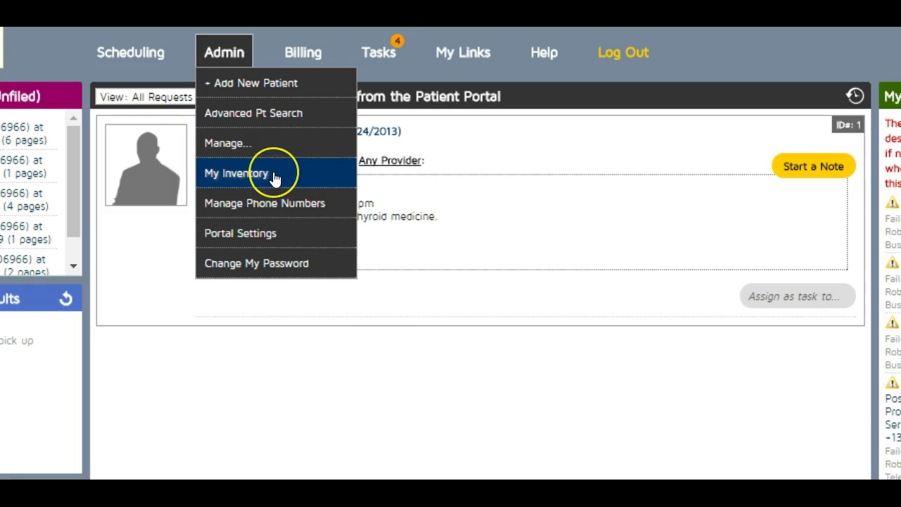
mouse_move(315, 43)
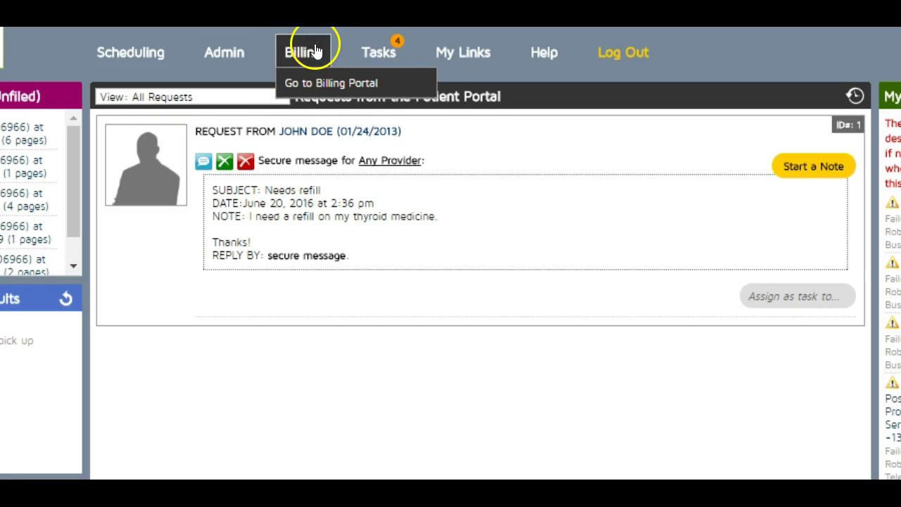
mouse_move(375, 51)
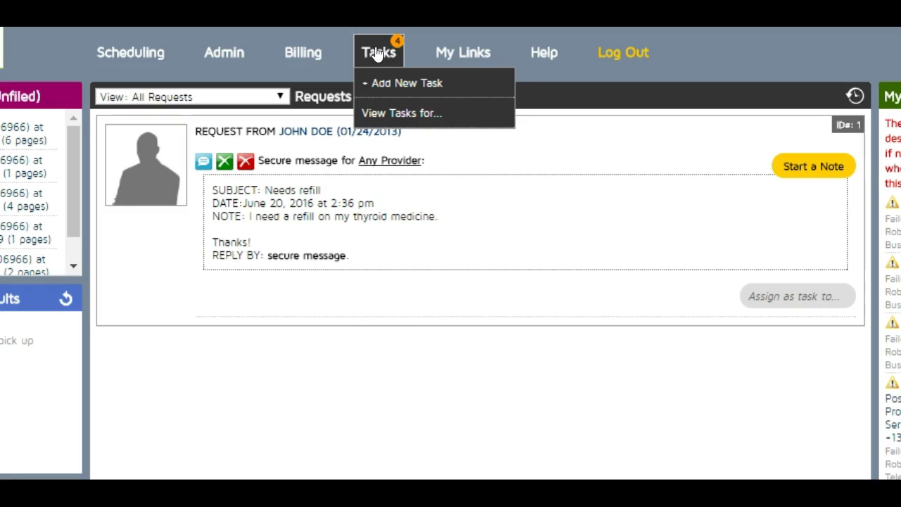
click(379, 53)
click(446, 54)
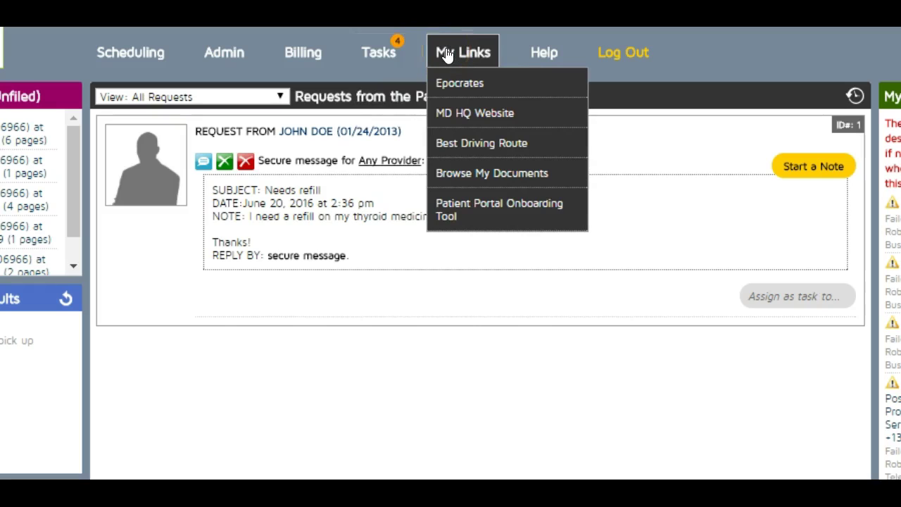
drag(445, 53, 547, 146)
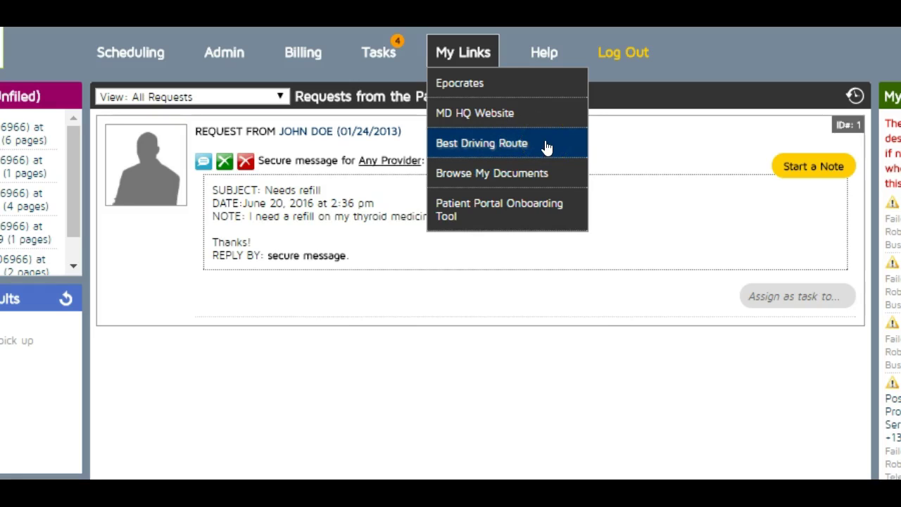
click(559, 172)
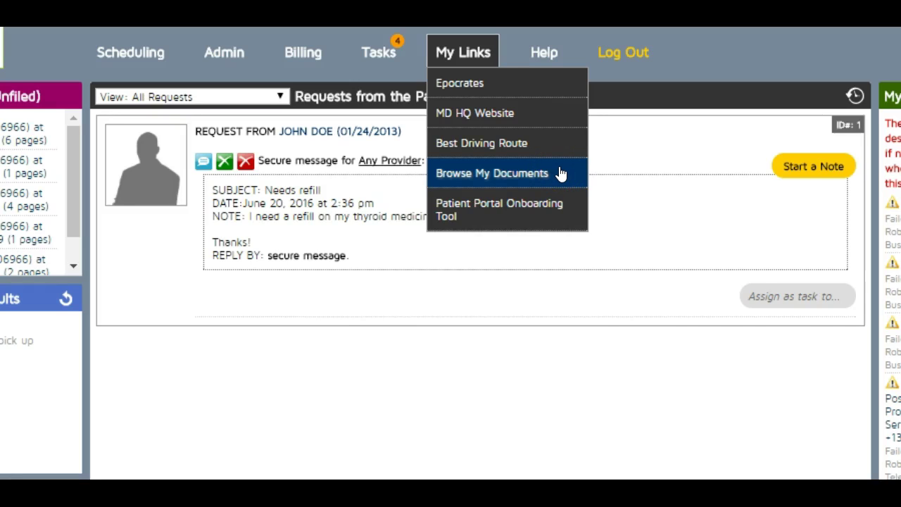
click(561, 217)
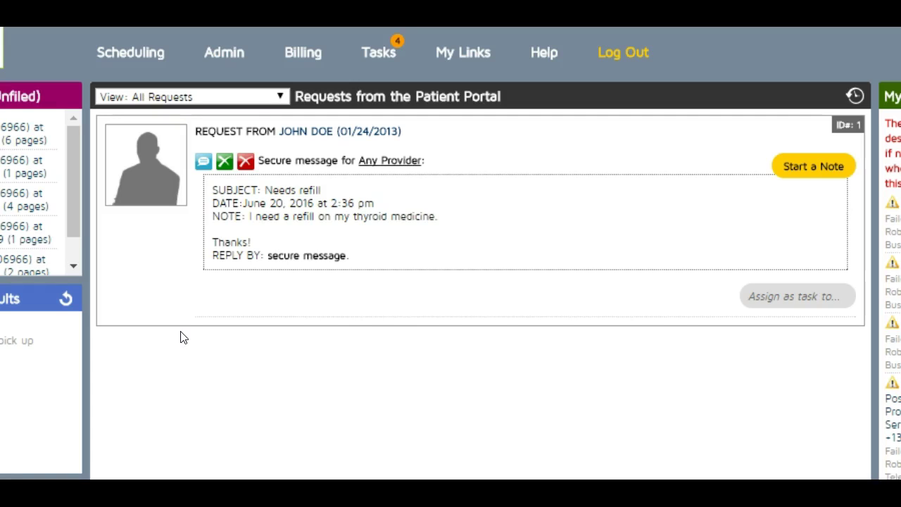
- Reply to the patient's refill request with a secure message reading "I put it in to the pharmacy for you!"
click(203, 164)
click(425, 259)
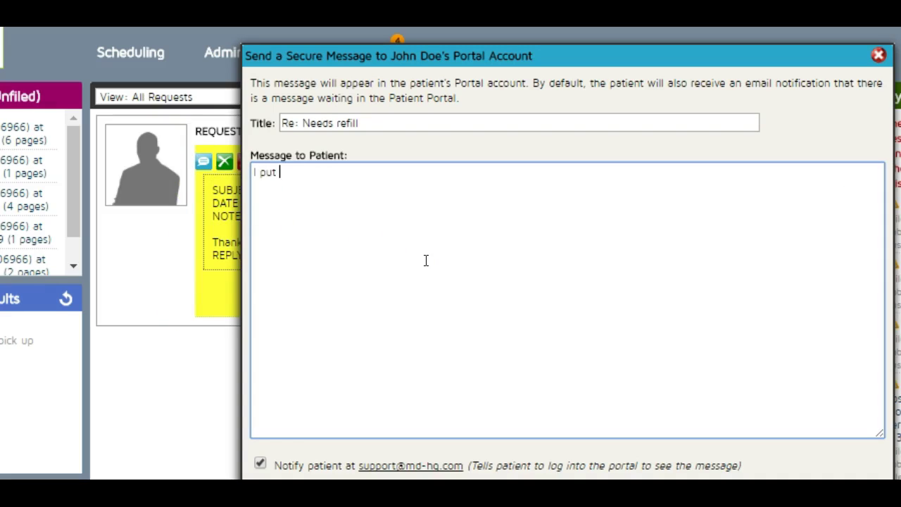
text(it in to the pharmacy)
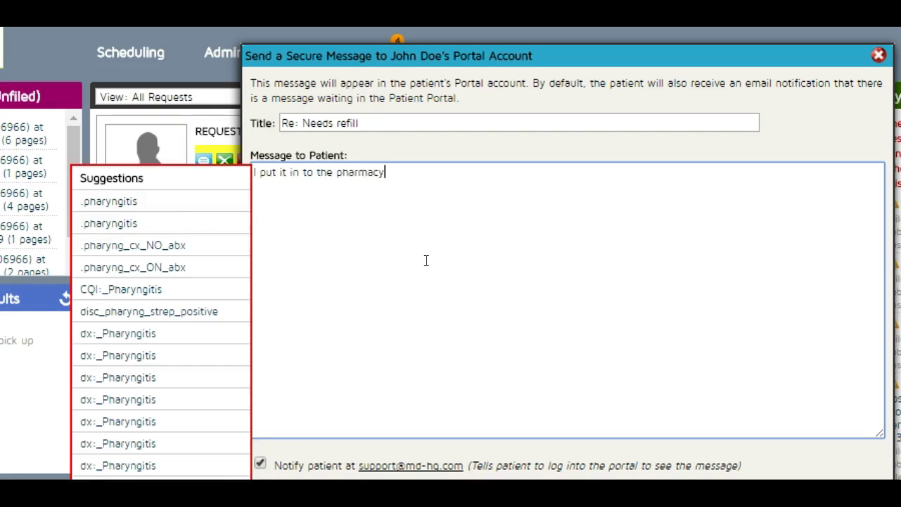
text( for you!)
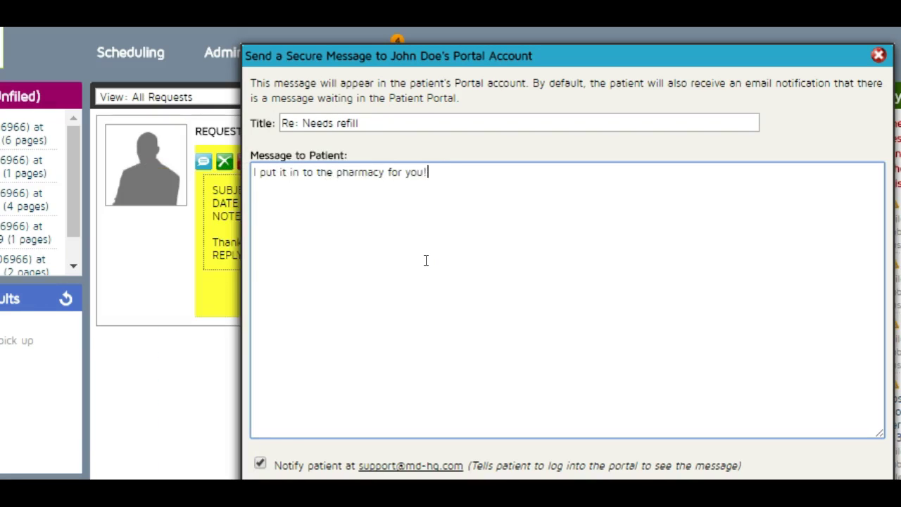
- Move the message draft aside, open the requesting patient's chart and start a new SOAP / encounter note
drag(288, 70, 438, 124)
click(299, 136)
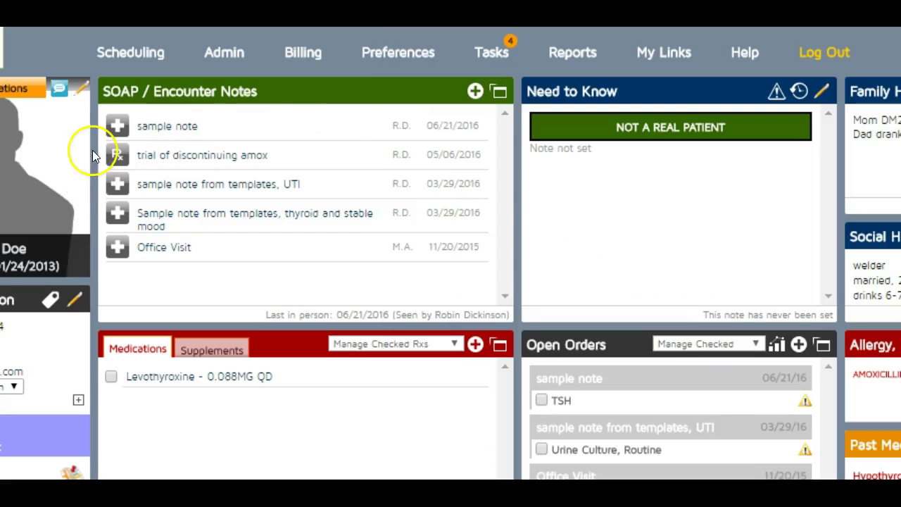
click(476, 92)
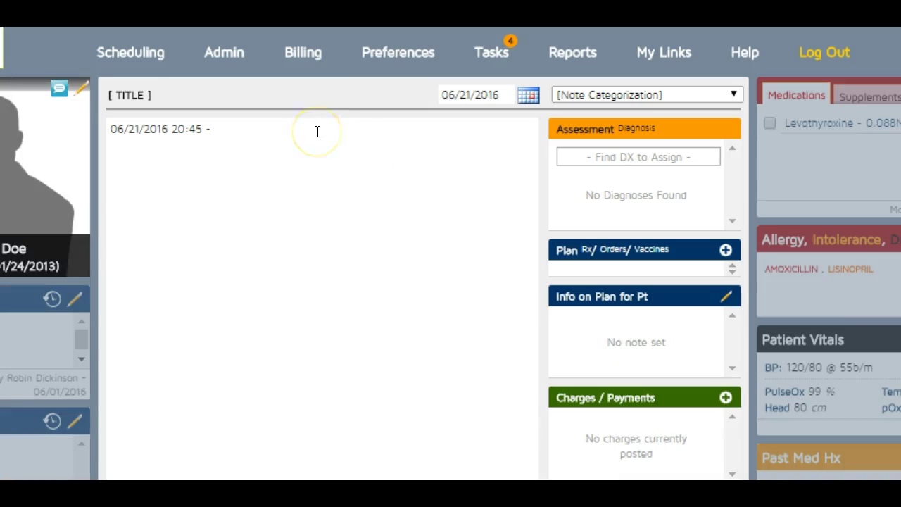
- Title the new encounter note "prescription refill"
click(209, 96)
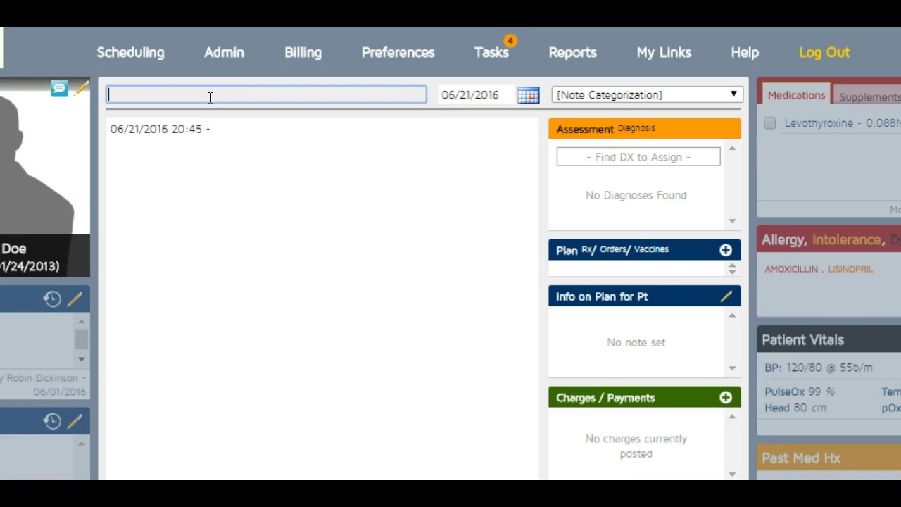
text(prescription revi)
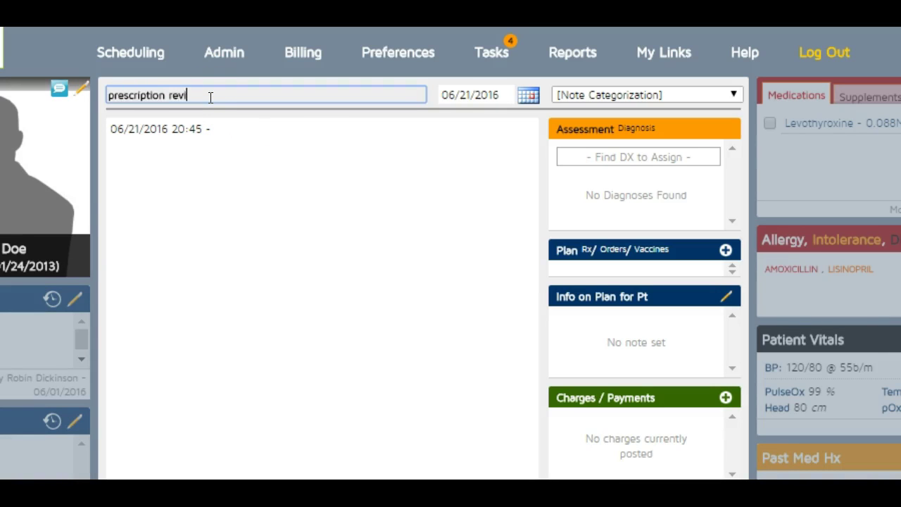
key(BackSpace)
key(BackSpace)
text(fill)
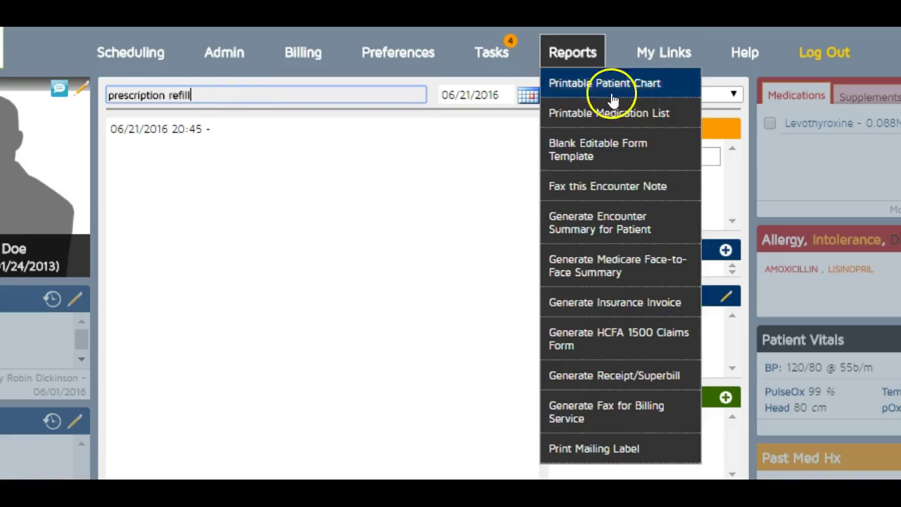
- Retitle the encounter note "levothyroxine 0.088 mcg" and categorize it as Prescription Refill
drag(310, 97, 99, 117)
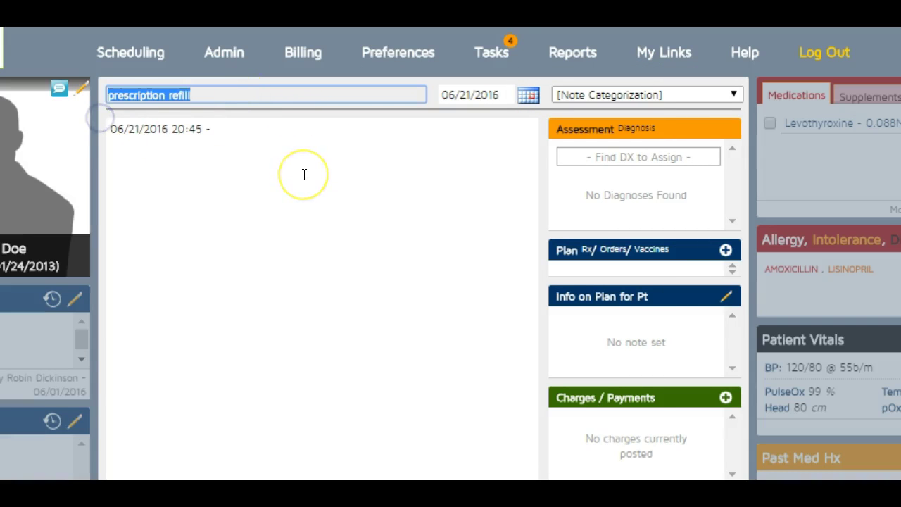
text(levo)
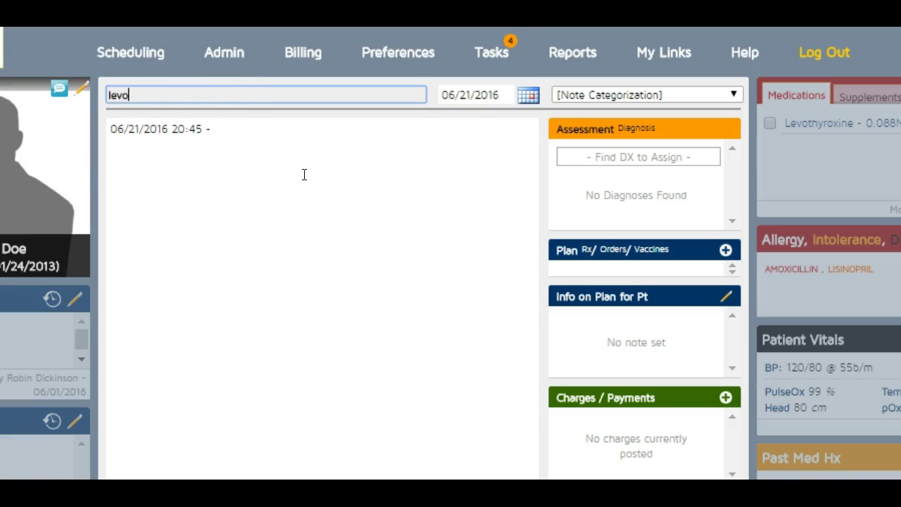
text(thyroxine )
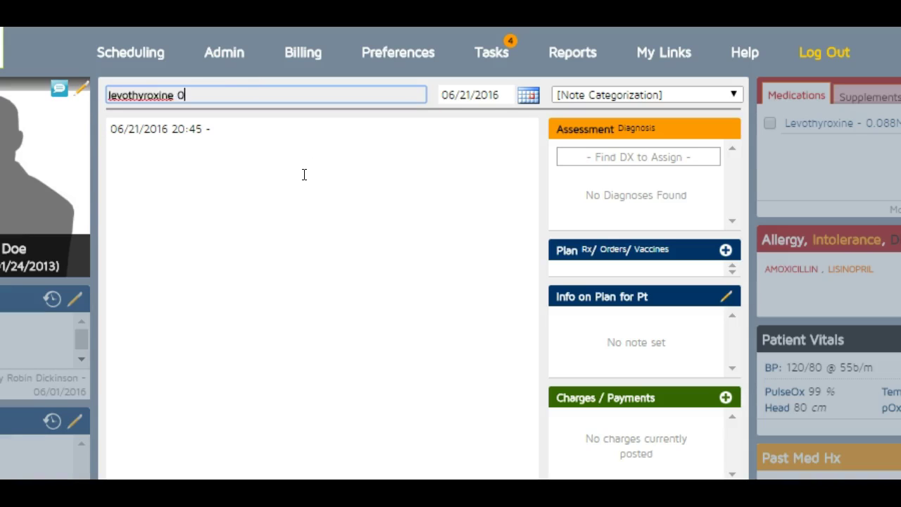
text(0.088 mcg)
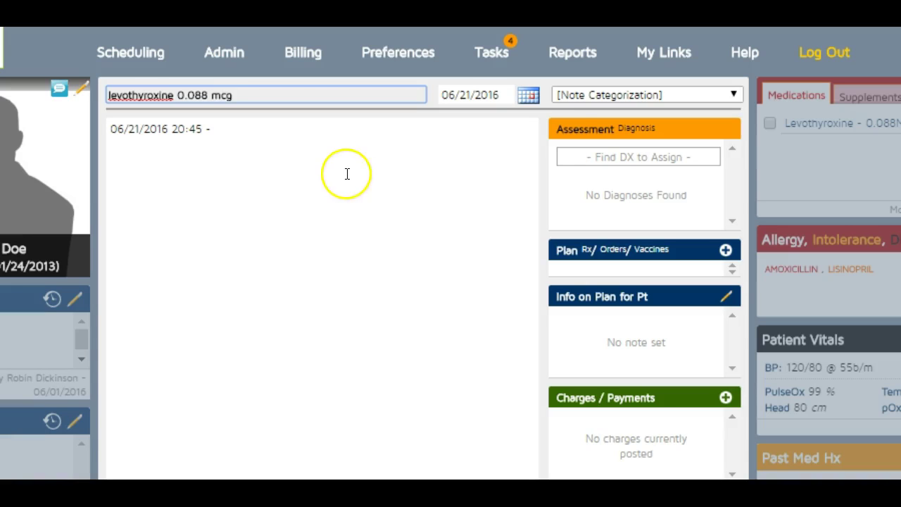
mouse_move(575, 122)
click(586, 96)
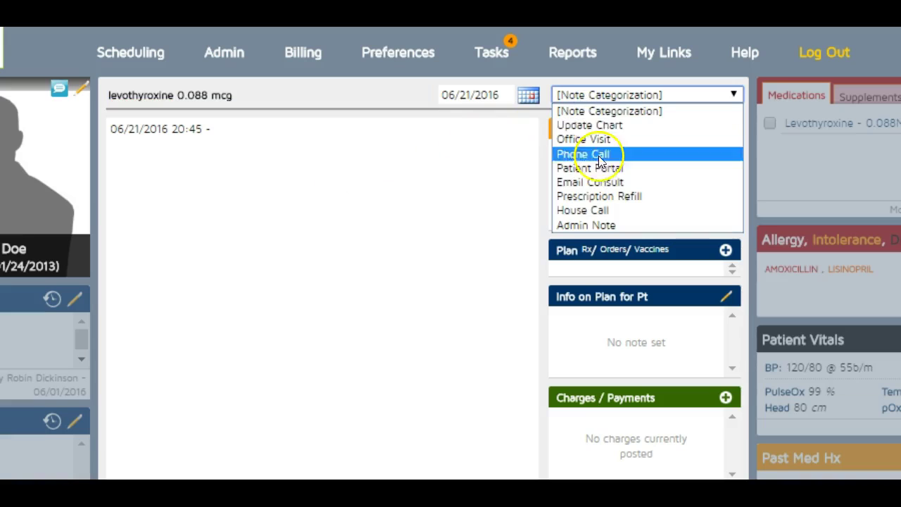
click(609, 195)
- Renew the patient's levothyroxine prescription within the note, with 0 refills and the patient/pharmacist instructions cleared
click(725, 249)
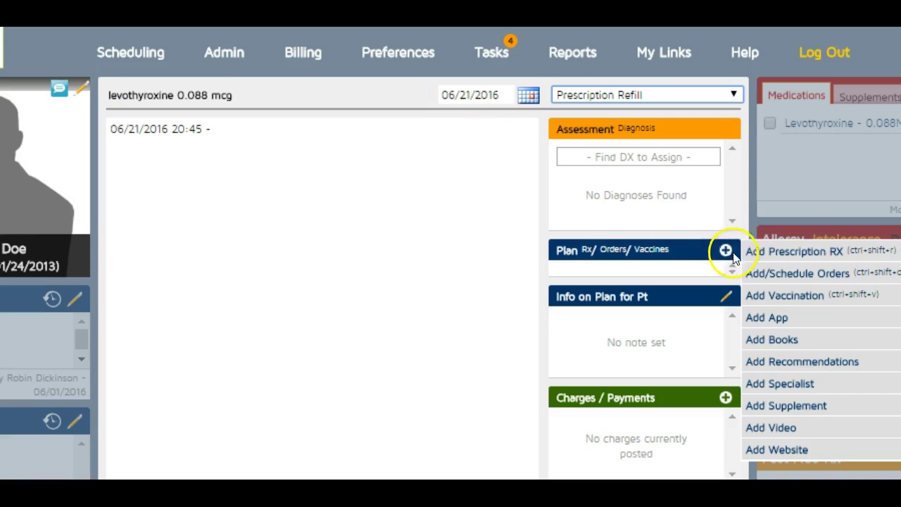
click(810, 127)
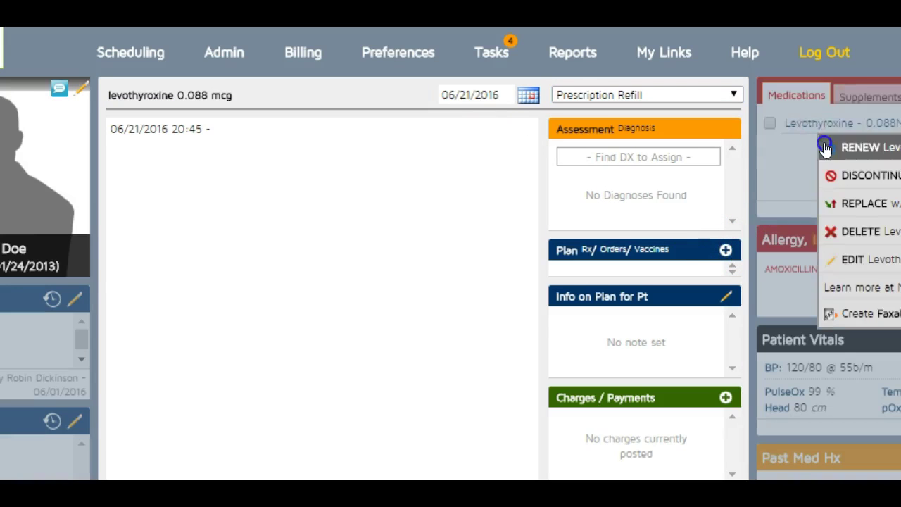
click(827, 147)
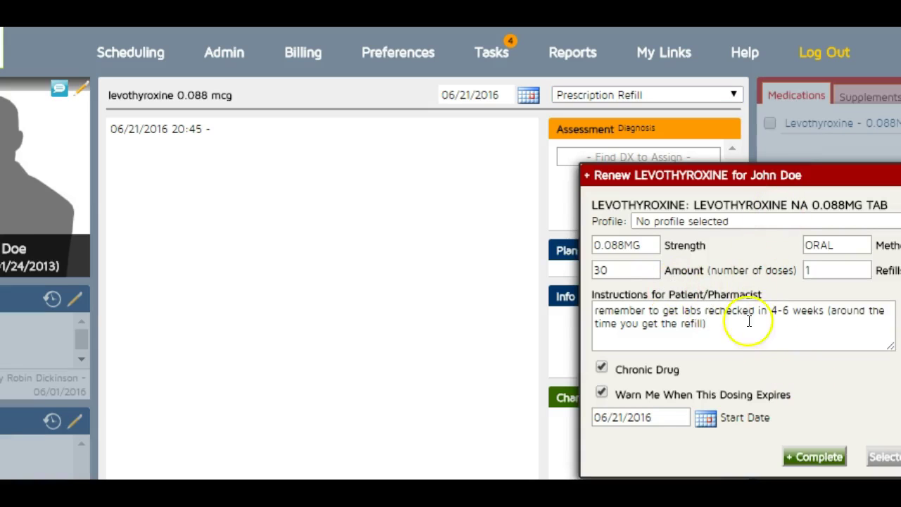
drag(760, 335, 557, 298)
key(BackSpace)
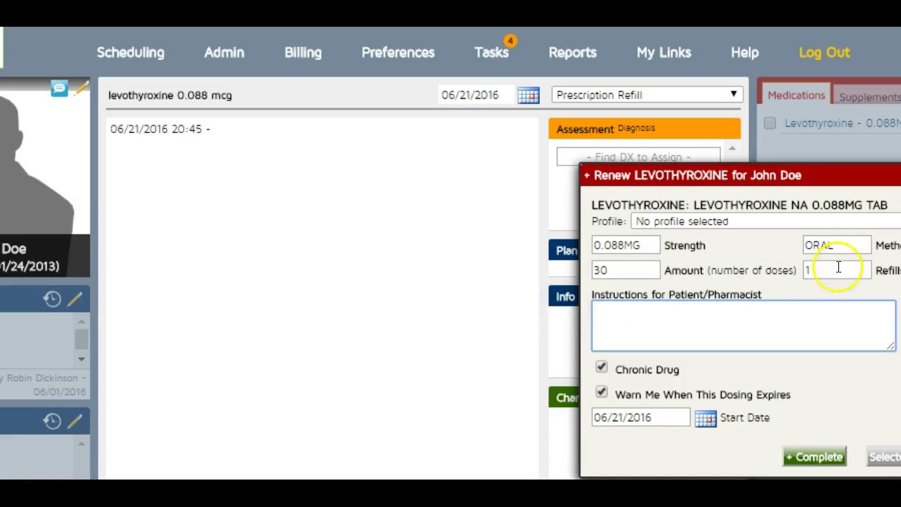
click(837, 270)
text(0)
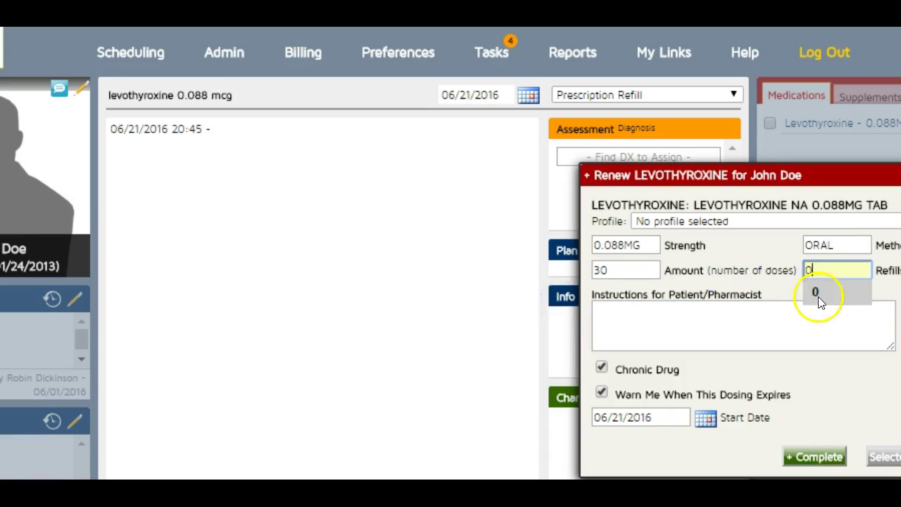
click(816, 297)
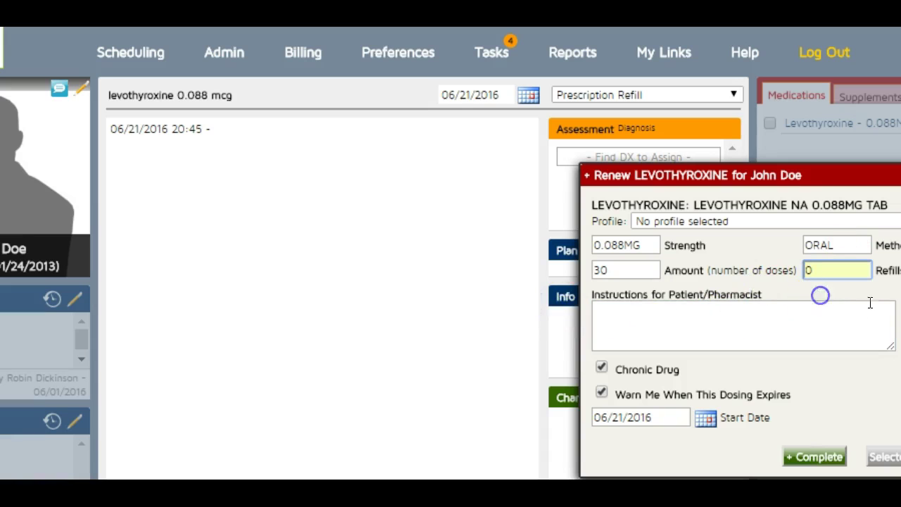
click(810, 453)
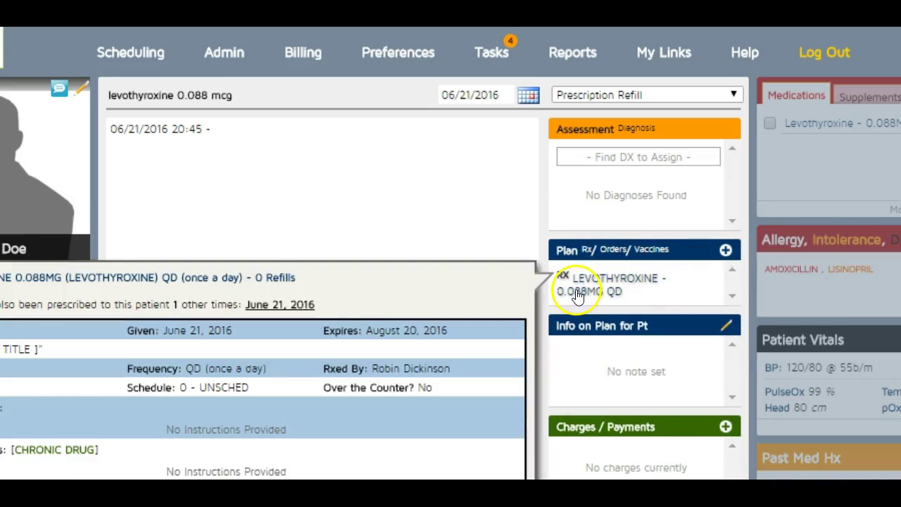
- Assign the suggested diagnosis Hypothyroidism, unspecified (E03.9), and sign the note without sending the encounter summary notification
click(619, 156)
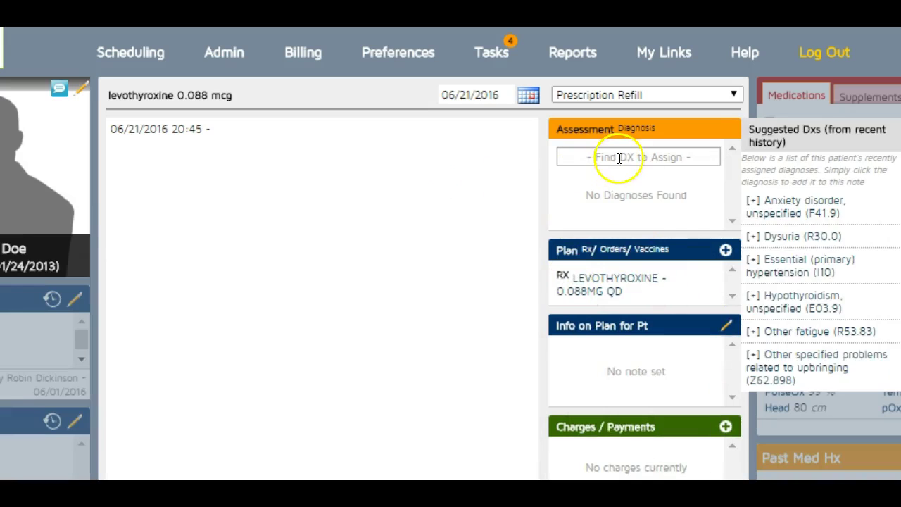
click(765, 288)
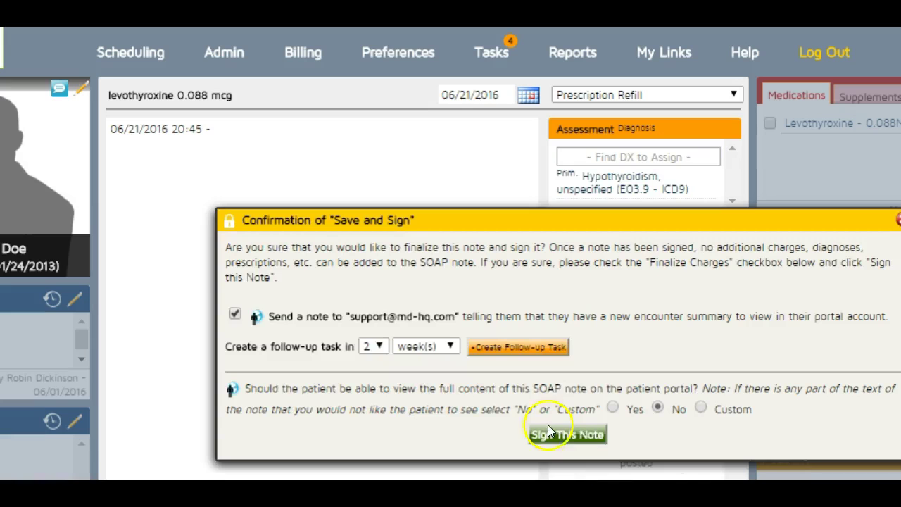
click(235, 316)
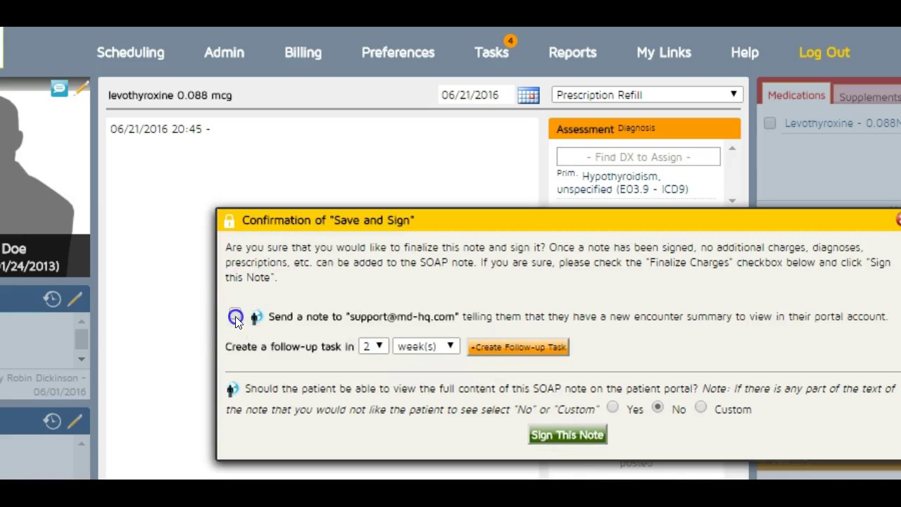
click(568, 435)
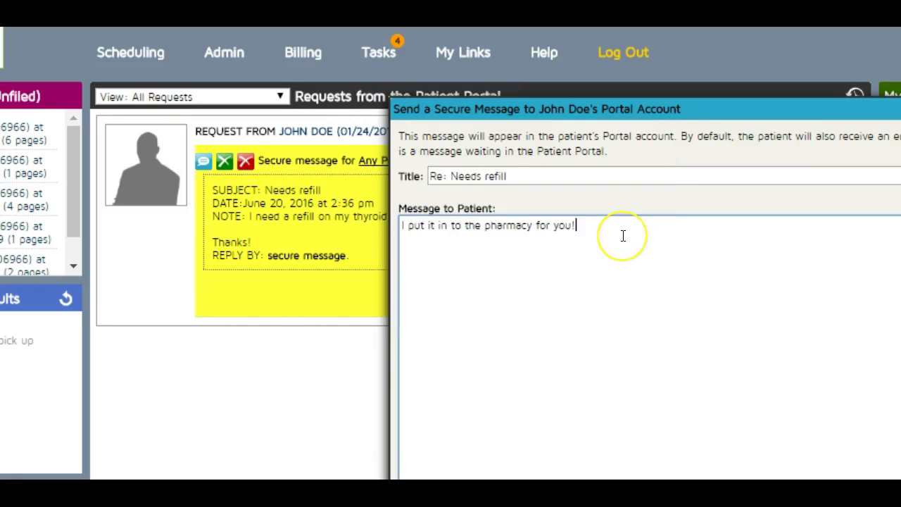
- Add a new paragraph to the patient message: "You need to get your labwork done. The order is already in to the pharmacy."
click(623, 235)
text(You need )
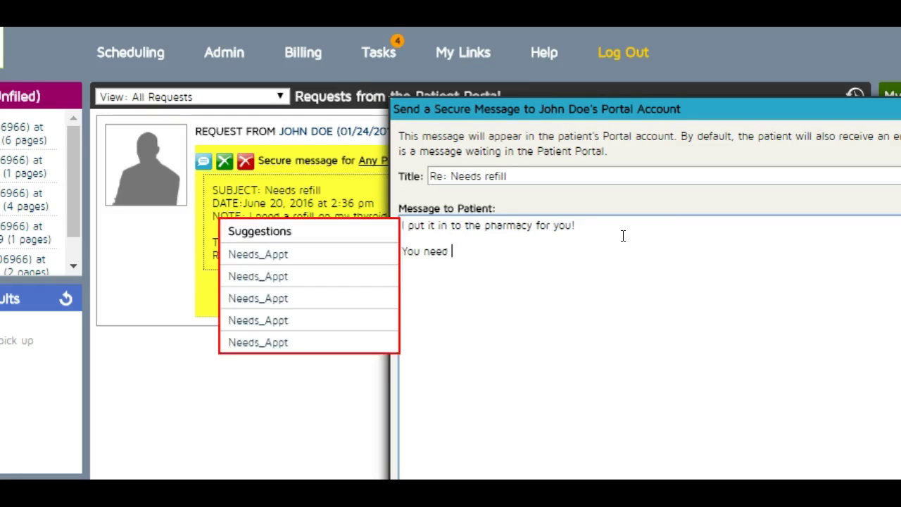
text(to get your labwork)
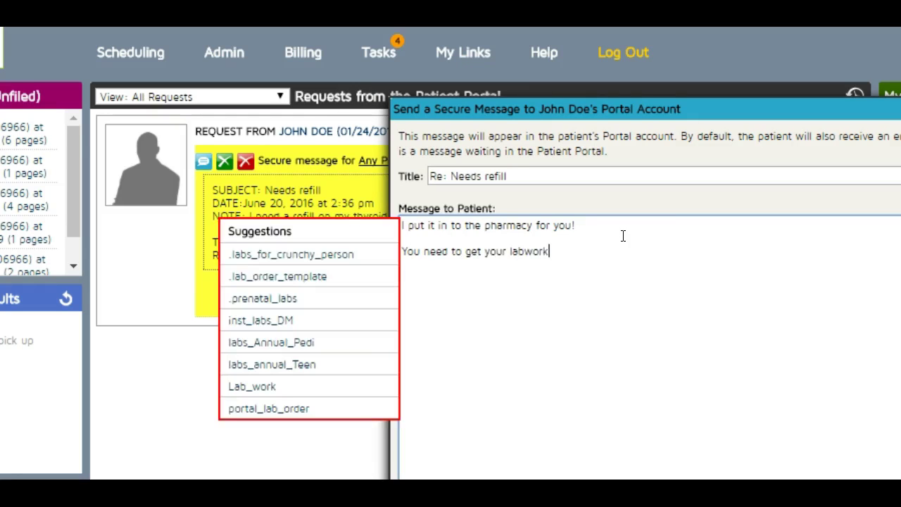
text( done.  The order is)
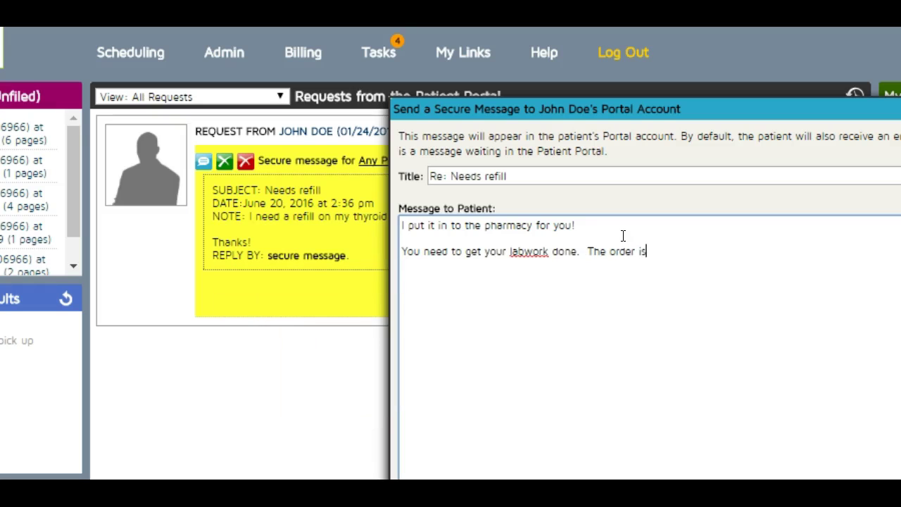
text( already in to the pha)
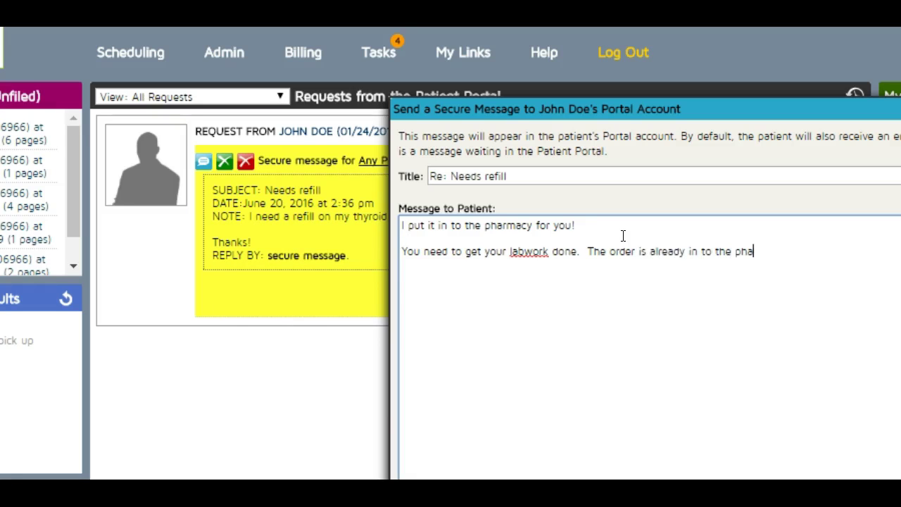
text(rmacy.)
- Add a closing paragraph to the message: "Let me know if you have any problem, symptoms, questions, etc."
key(Return)
key(Return)
text(Let me know if you hav)
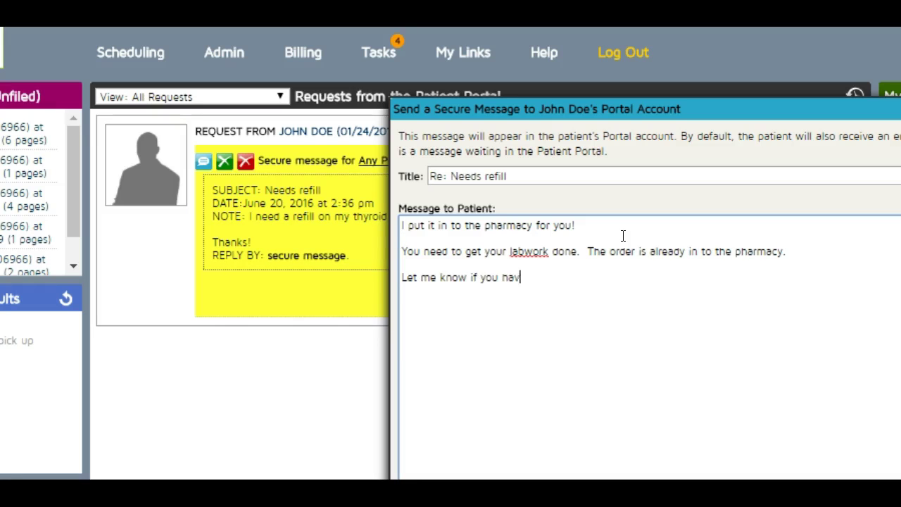
text(e any problem, symptom)
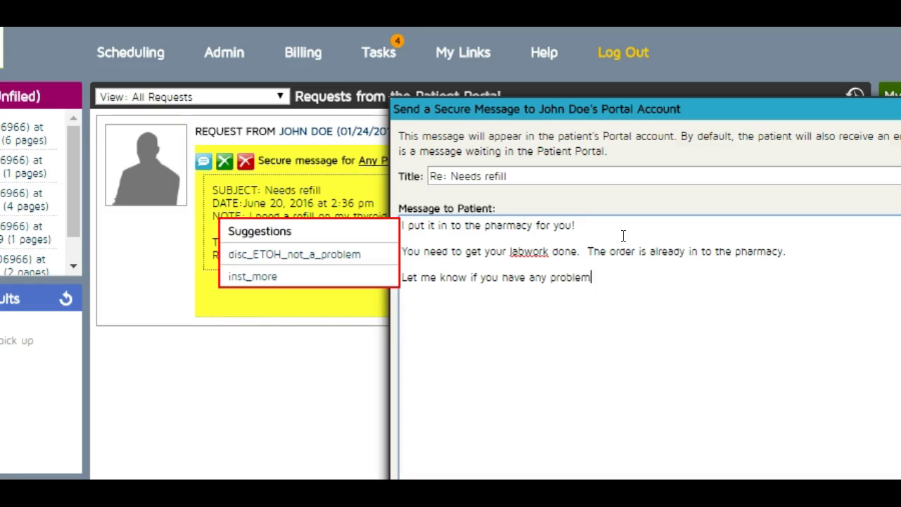
text(s, questions, etc.)
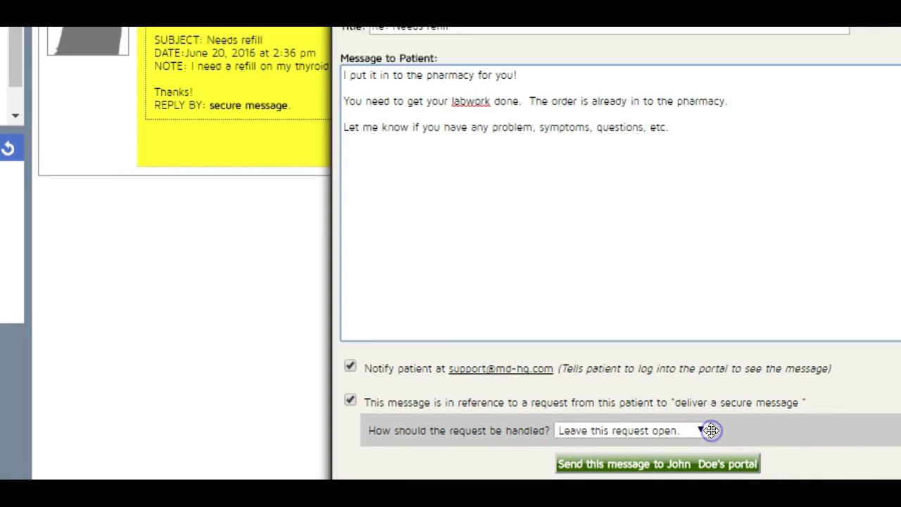
- Set the request handling to "I've completed this request" and send the secure message to the patient's portal
click(707, 428)
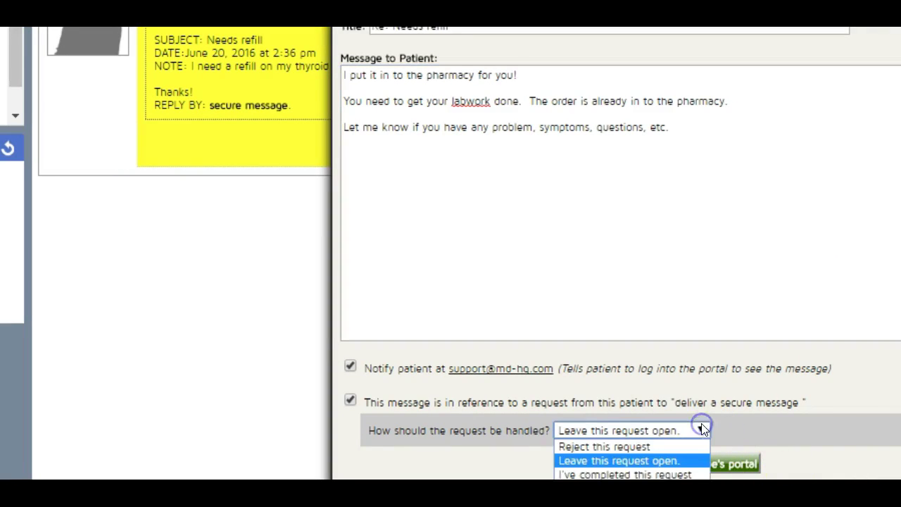
click(630, 457)
click(625, 475)
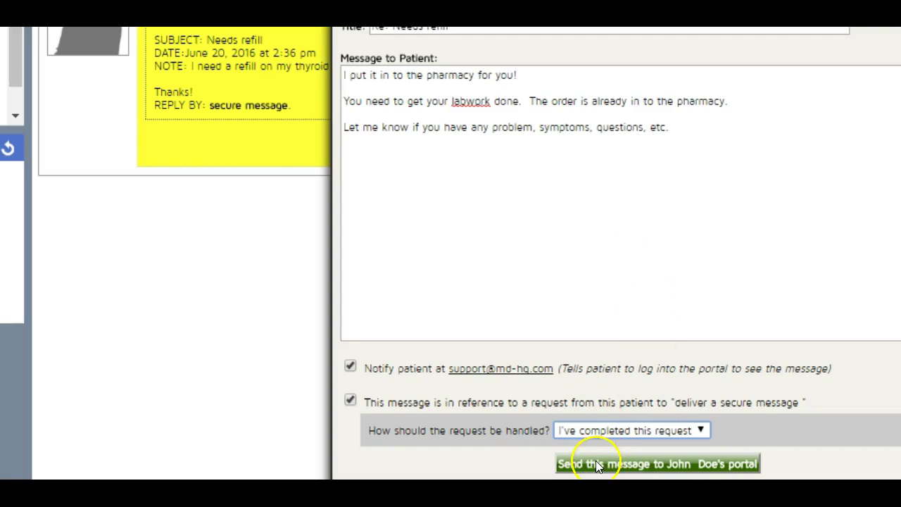
scroll(444, 36, down, 2)
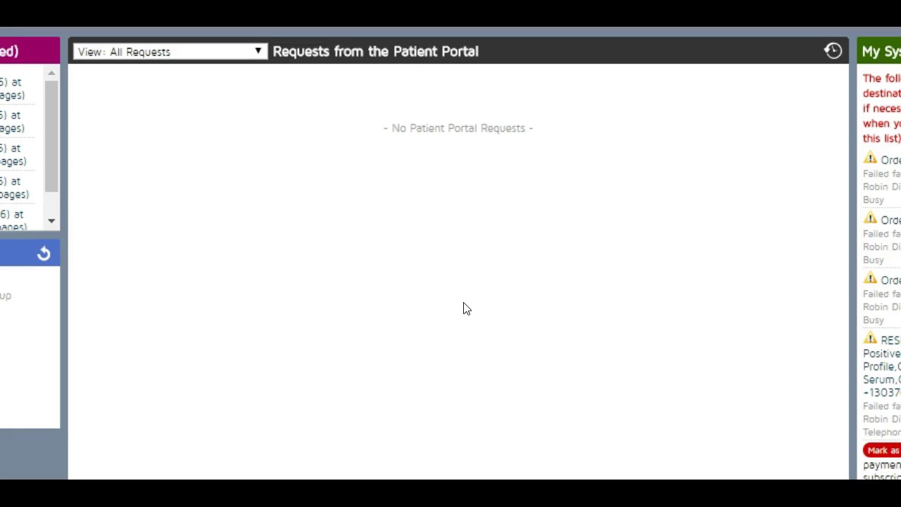
click(483, 301)
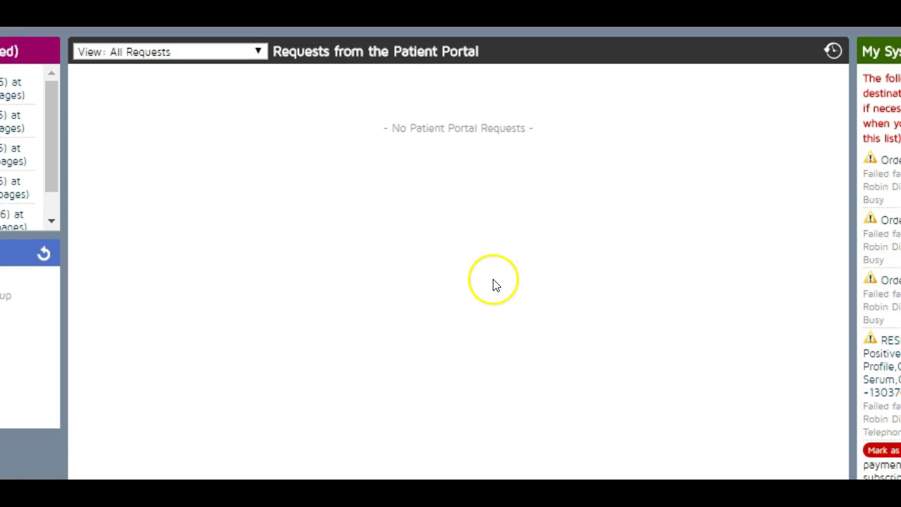